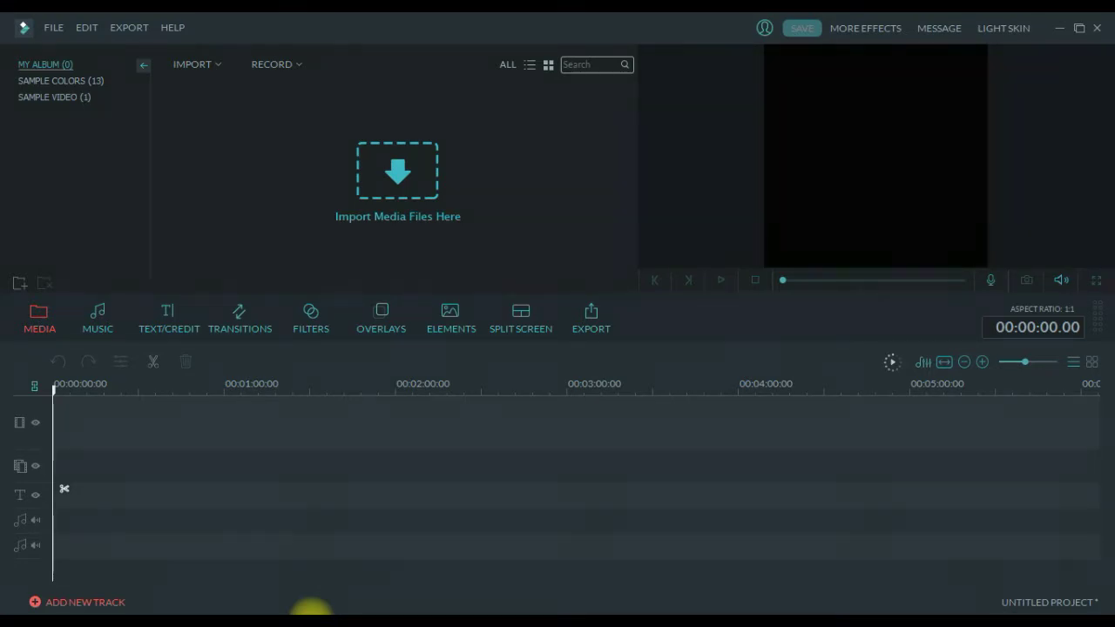
Import the image 1.1 size.jpg and the Rakida rakida song MP3 into the media album.
click(391, 189)
click(220, 167)
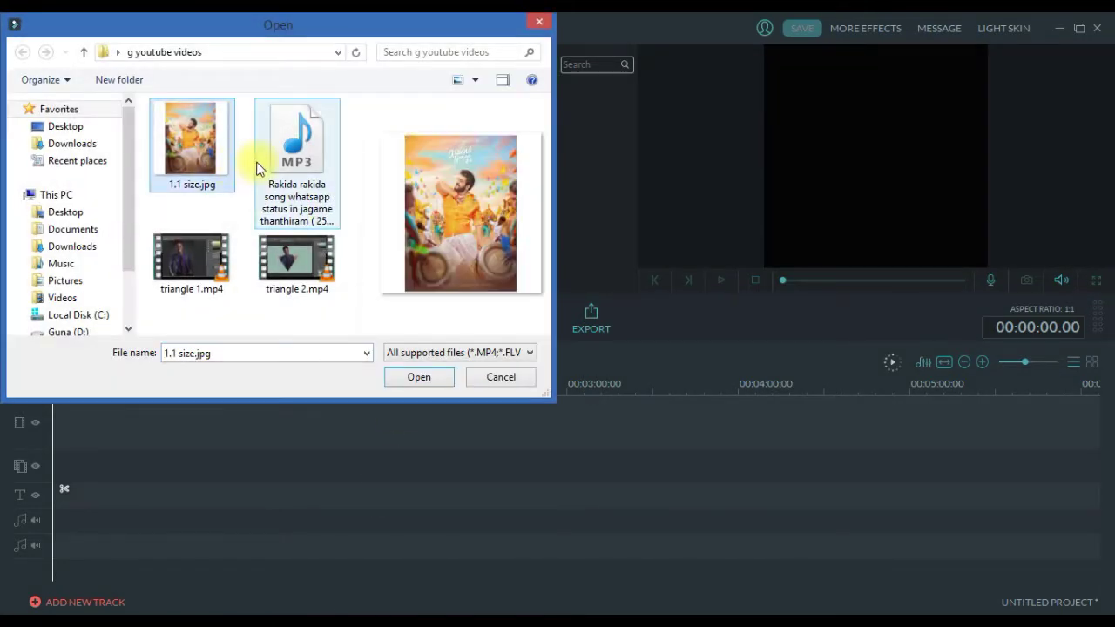
ctrl+click(263, 162)
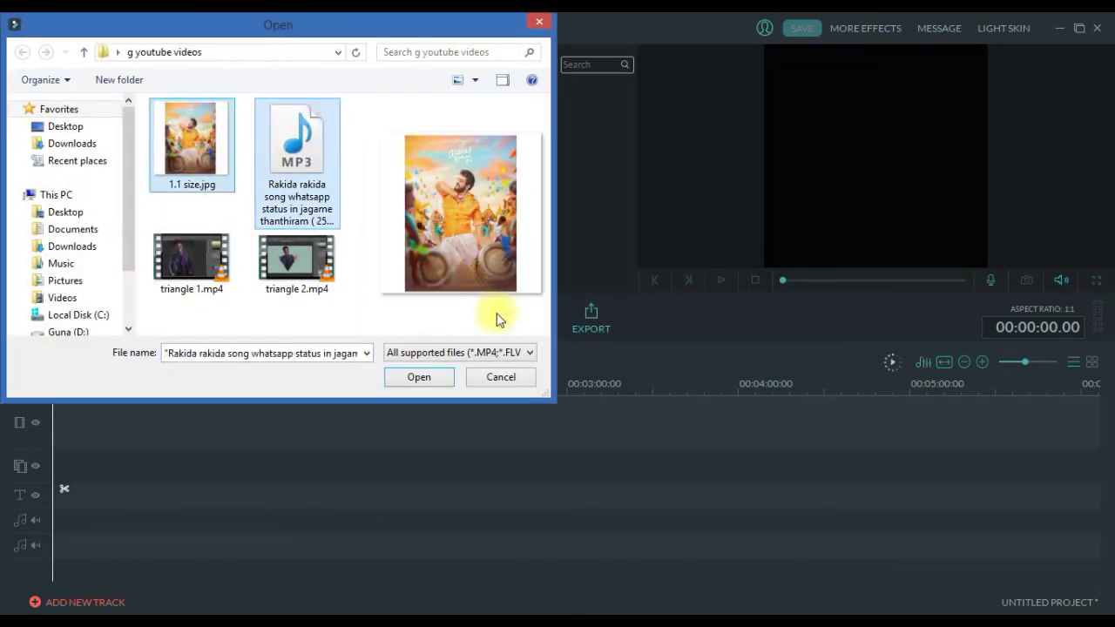
click(416, 376)
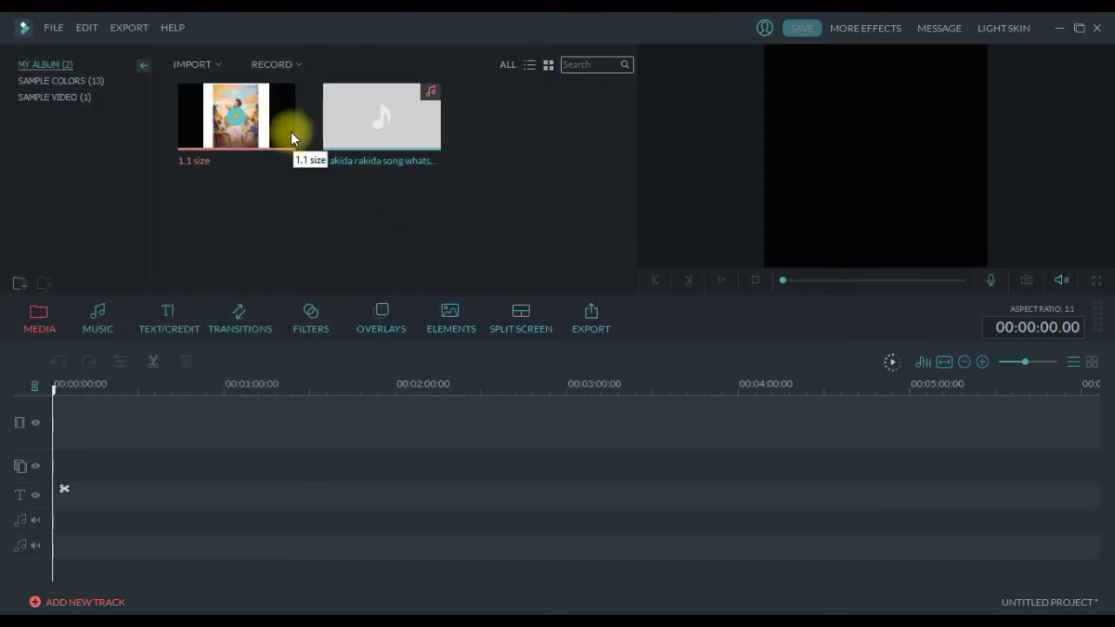
Add the 1.1 size image and the Rakida rakida song to the project timeline.
click(224, 126)
click(236, 123)
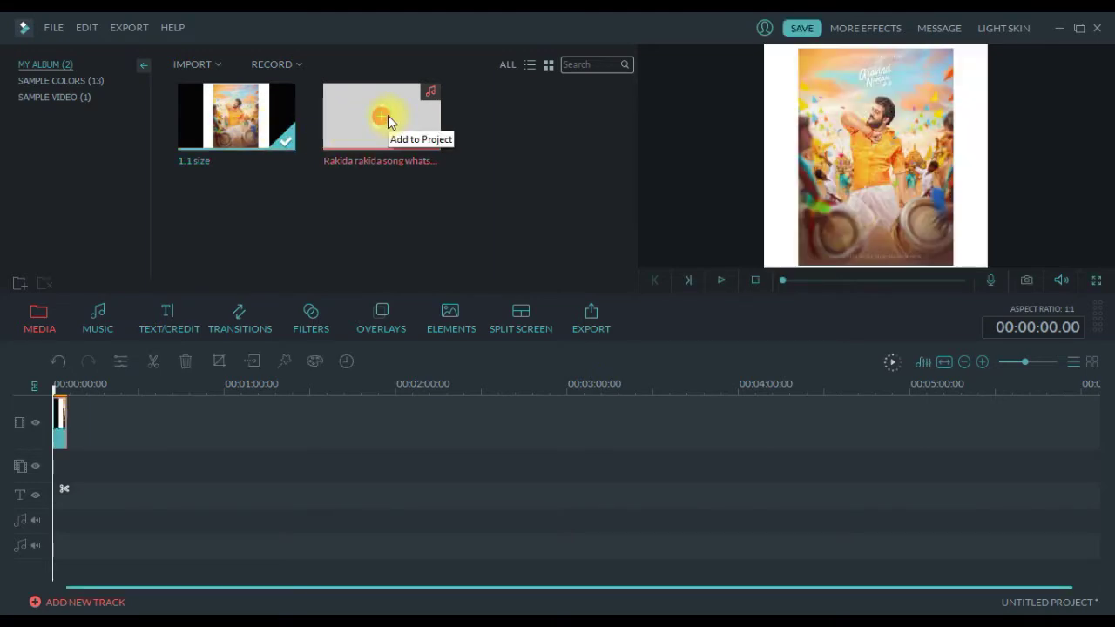
click(383, 120)
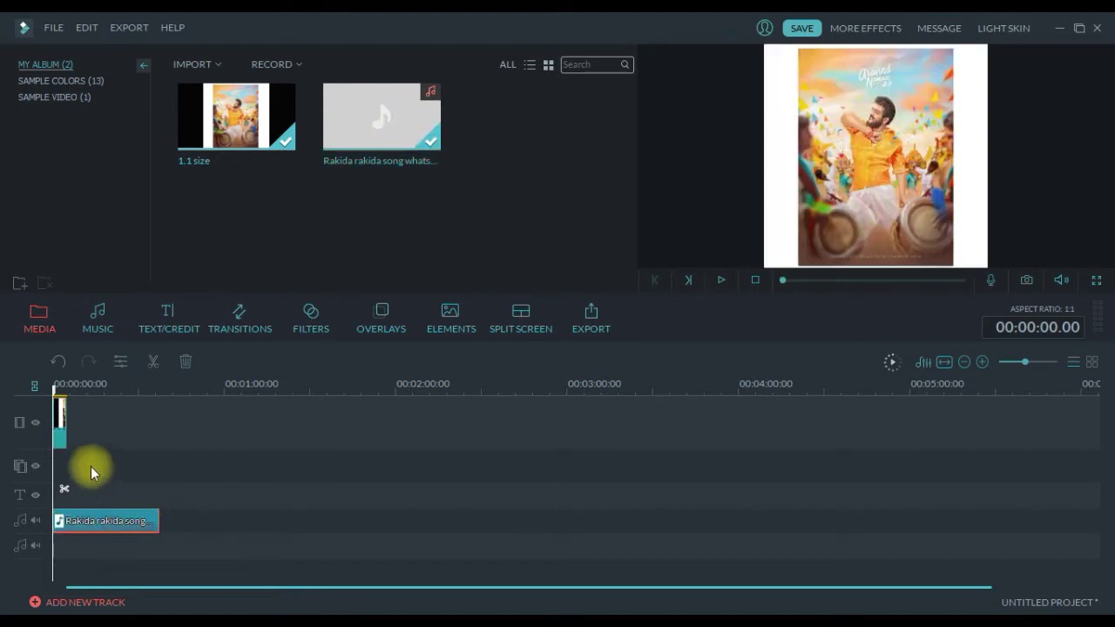
Extend the 1.1 size image clip to the end of the song and play the opening seconds.
click(65, 421)
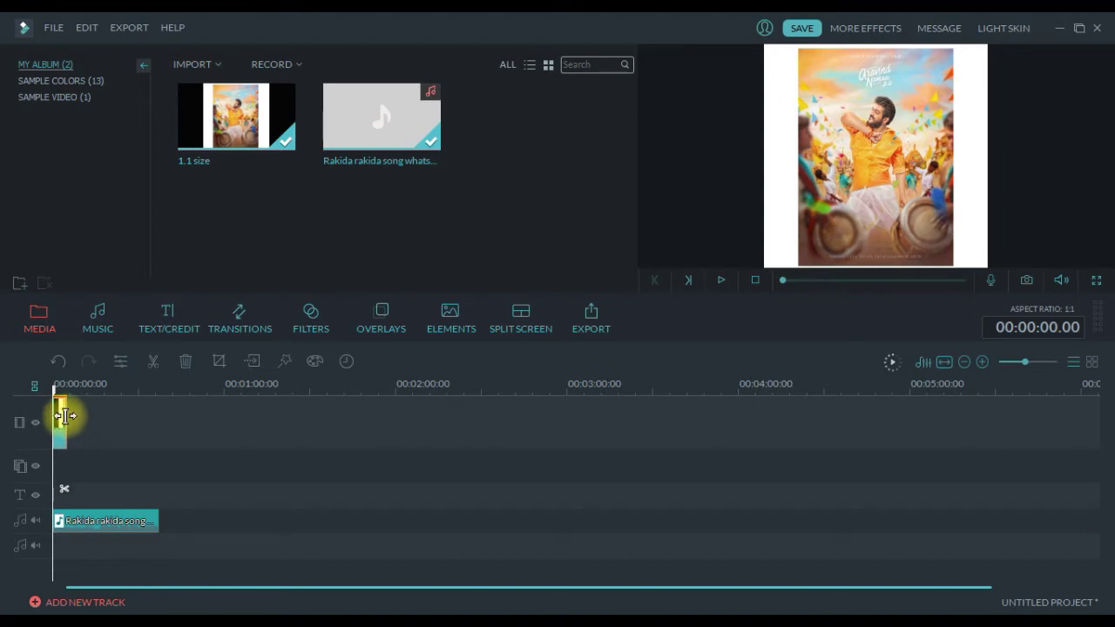
drag(64, 415, 161, 423)
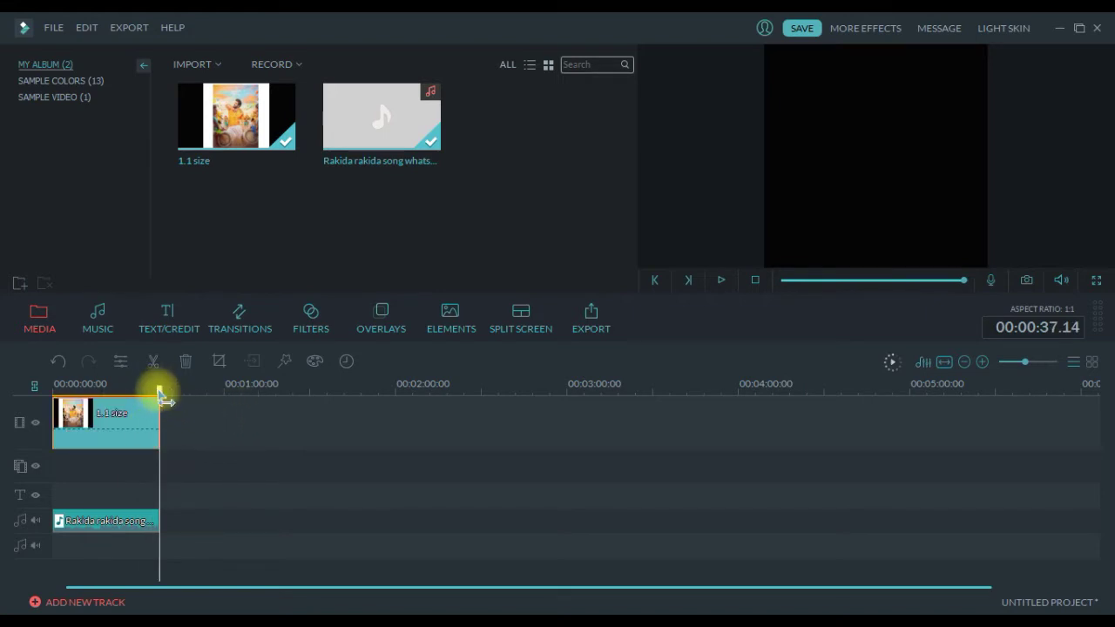
drag(159, 392, 52, 400)
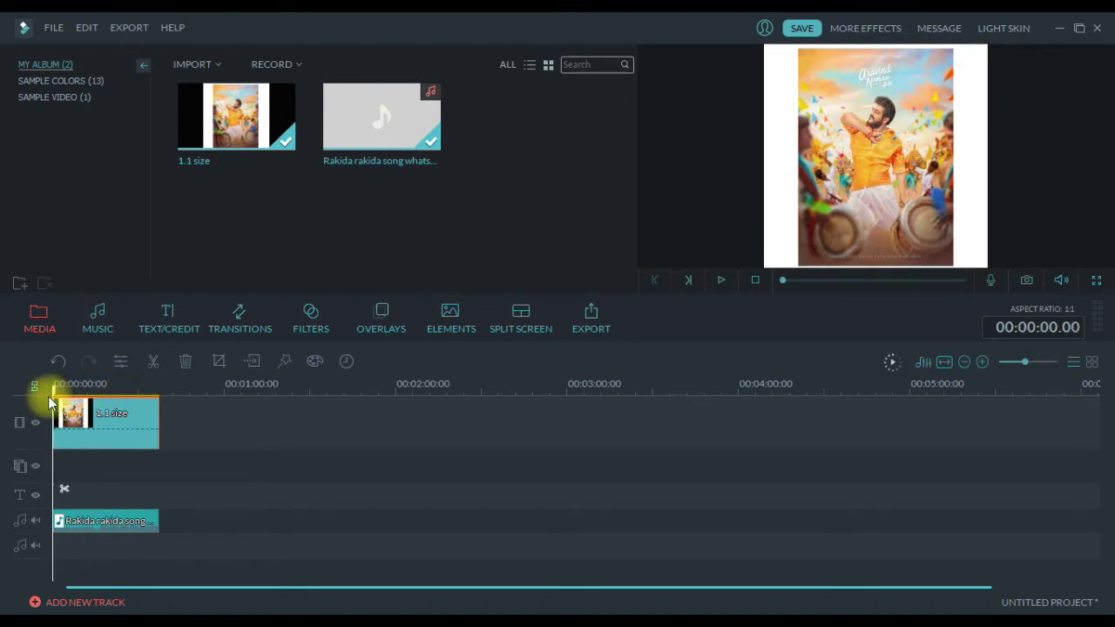
click(721, 281)
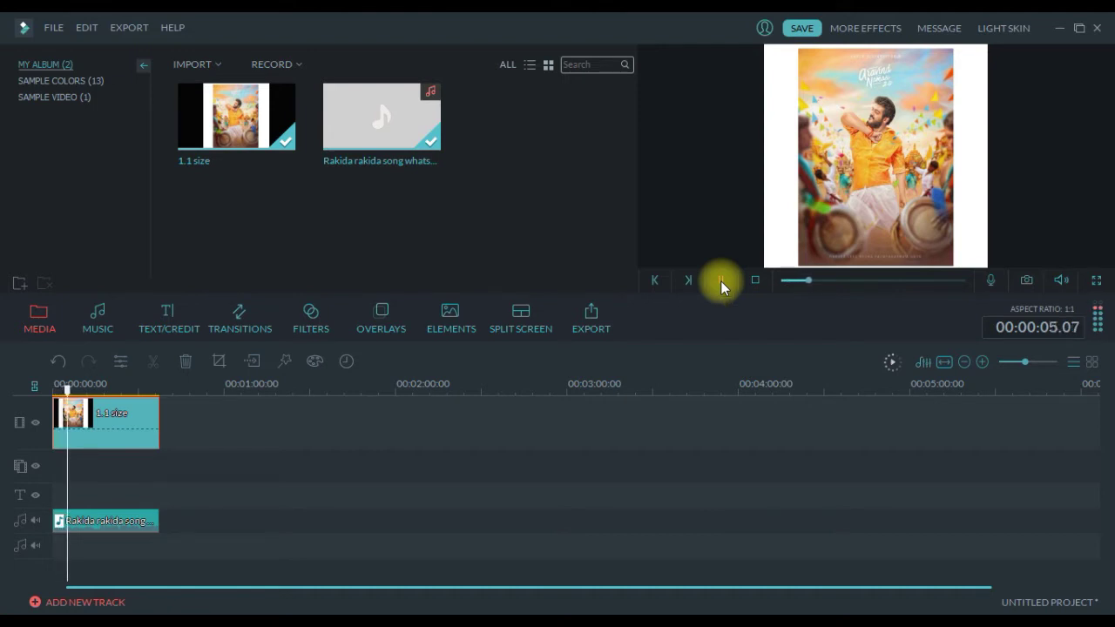
click(720, 280)
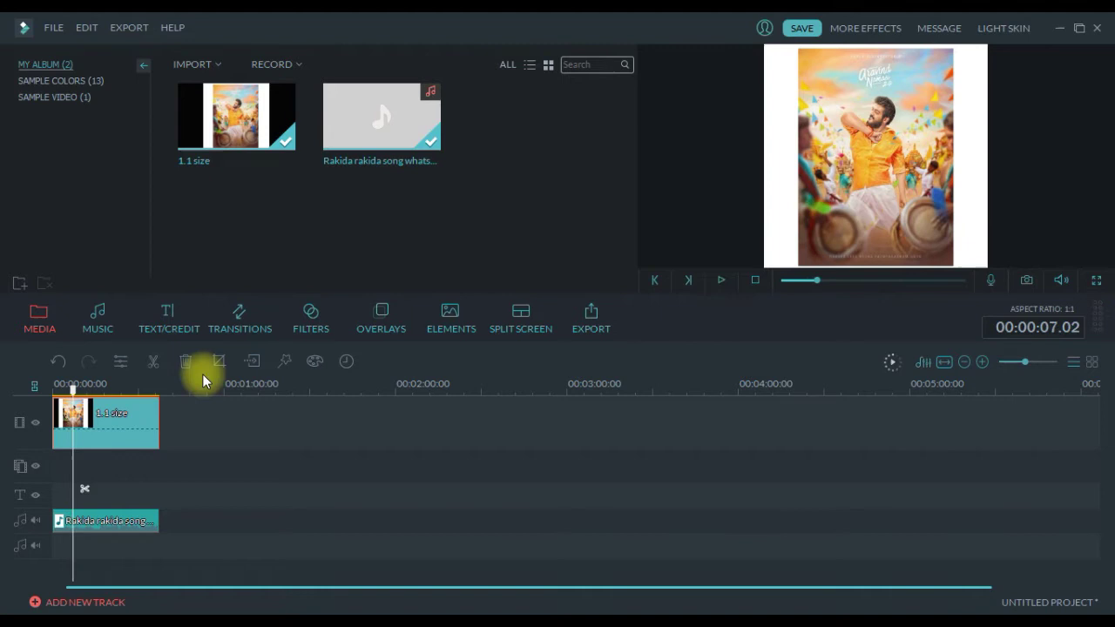
Add the Extreme shake filter to the timeline, extend it over the whole image clip and preview it from the start.
click(312, 322)
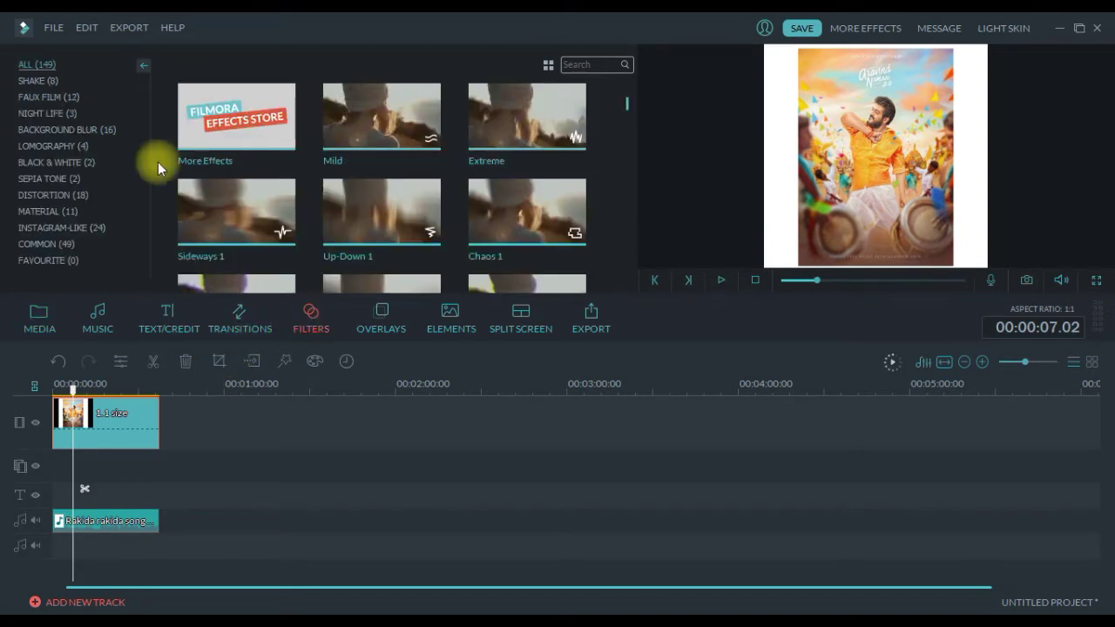
click(36, 82)
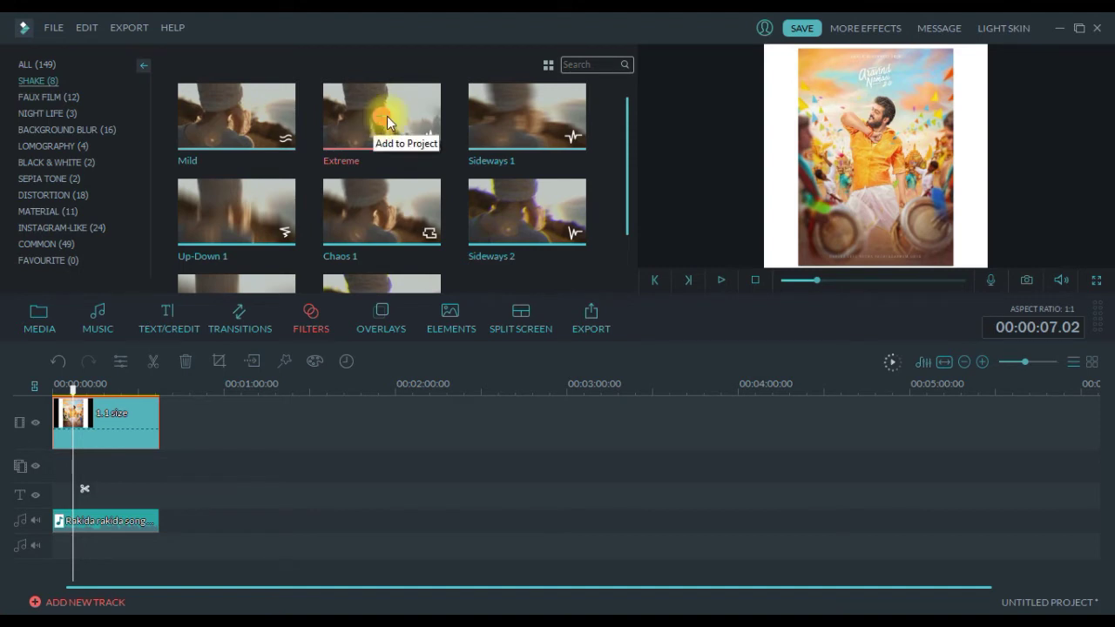
drag(411, 140, 245, 413)
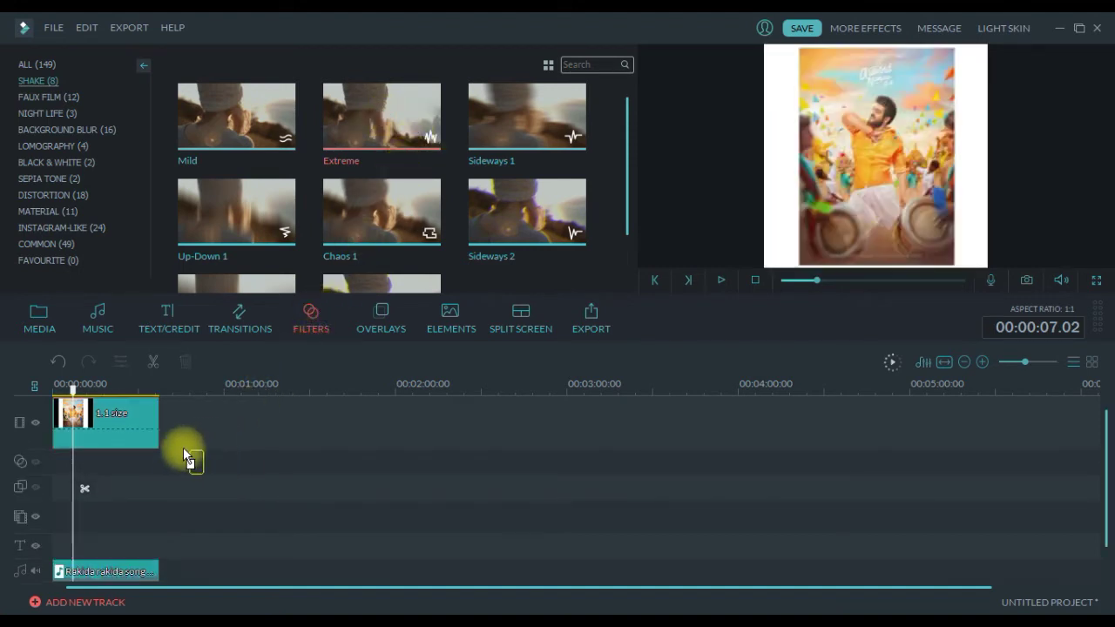
drag(183, 449, 160, 461)
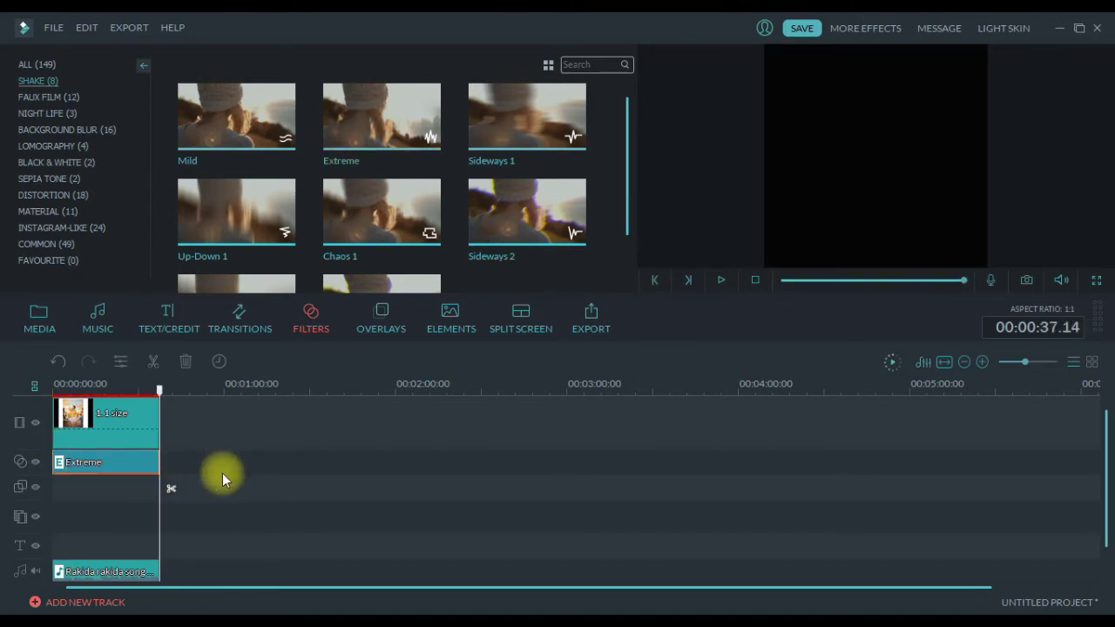
drag(162, 388, 12, 406)
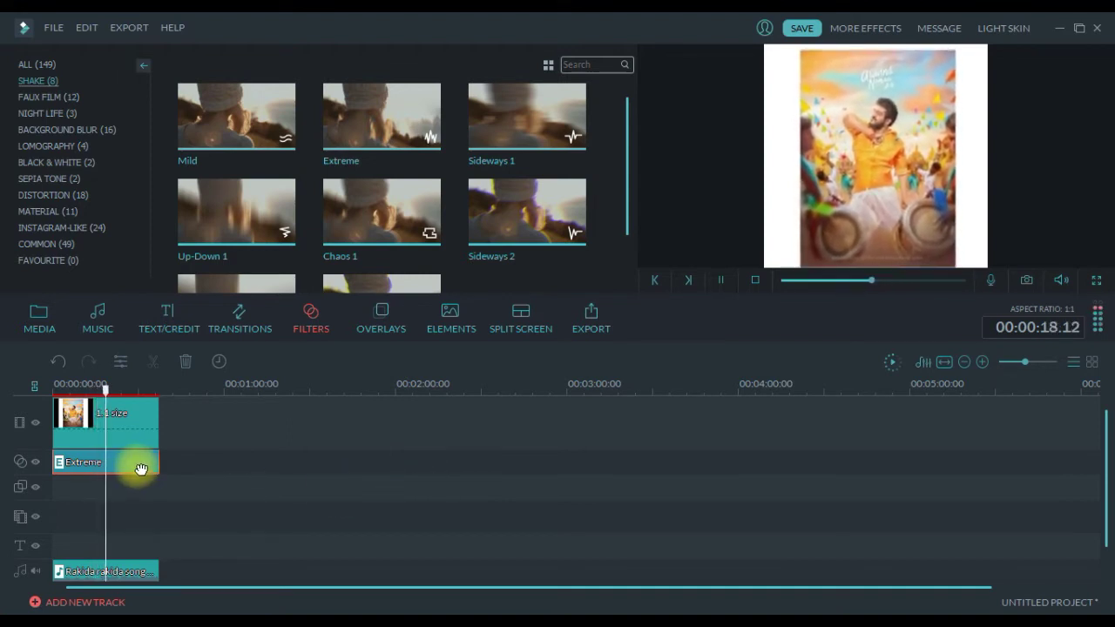
key(space)
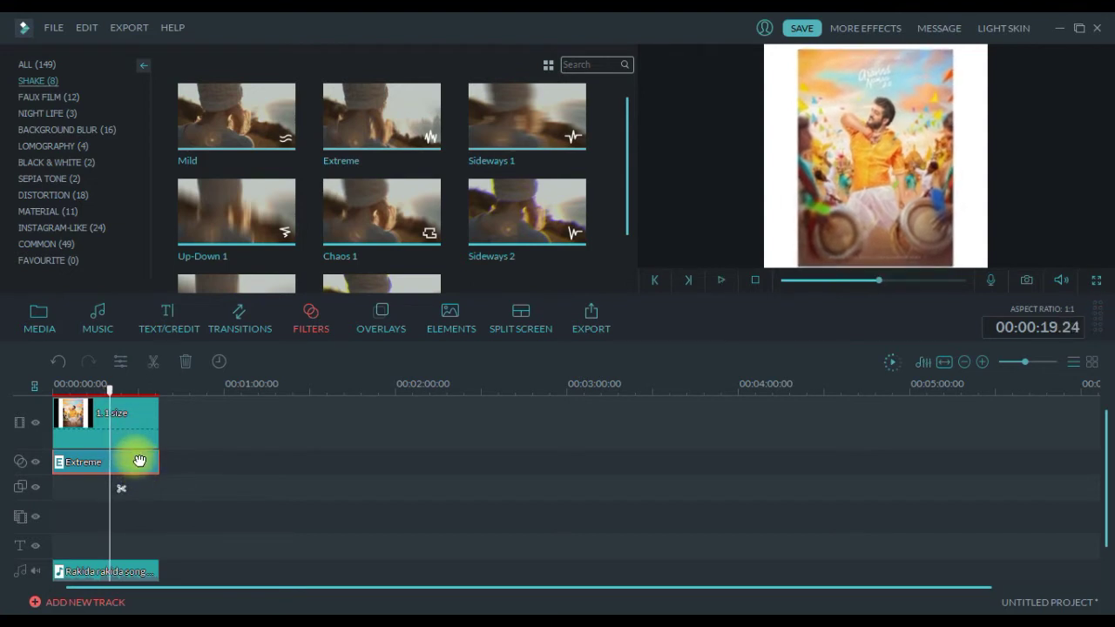
Set the Extreme filter's Frequency to 6942 and preview the shake from the start.
double_click(136, 465)
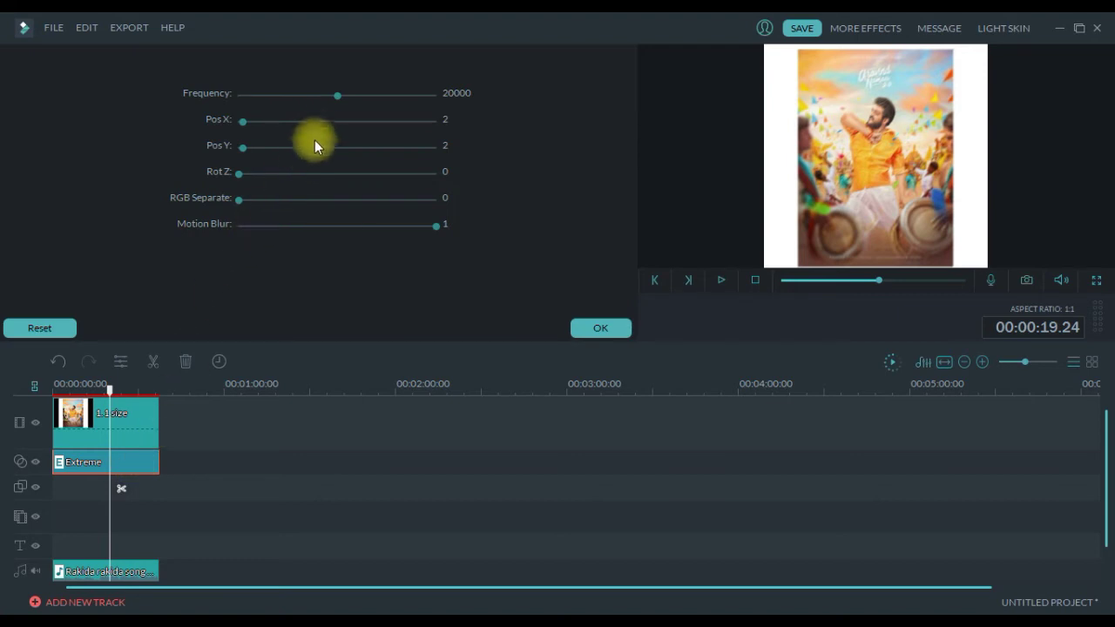
drag(337, 96, 273, 97)
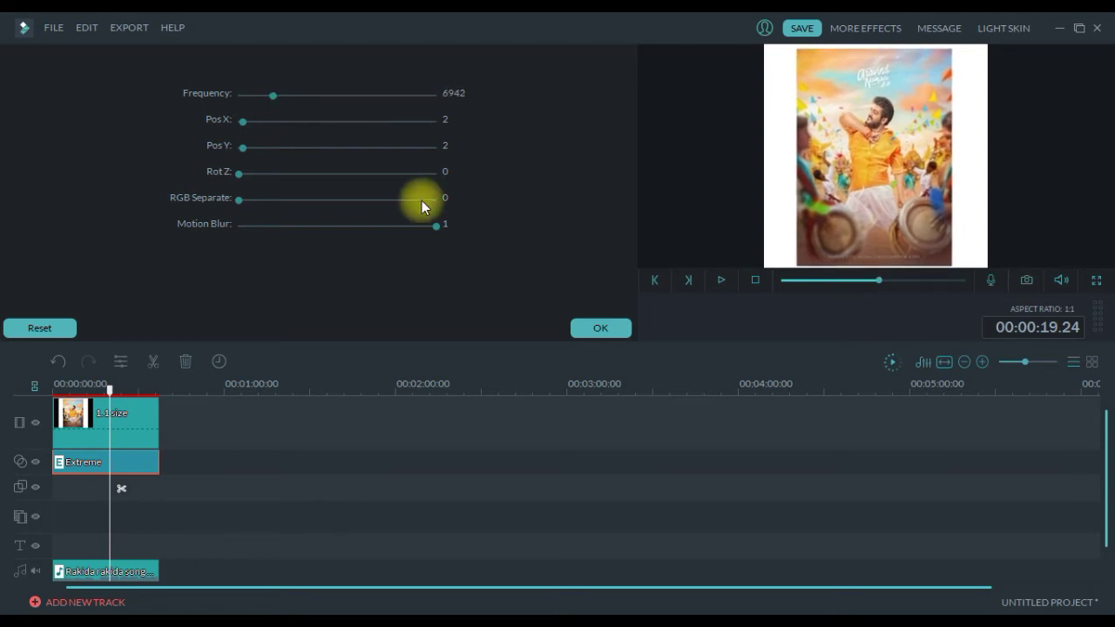
click(601, 328)
drag(110, 391, 20, 398)
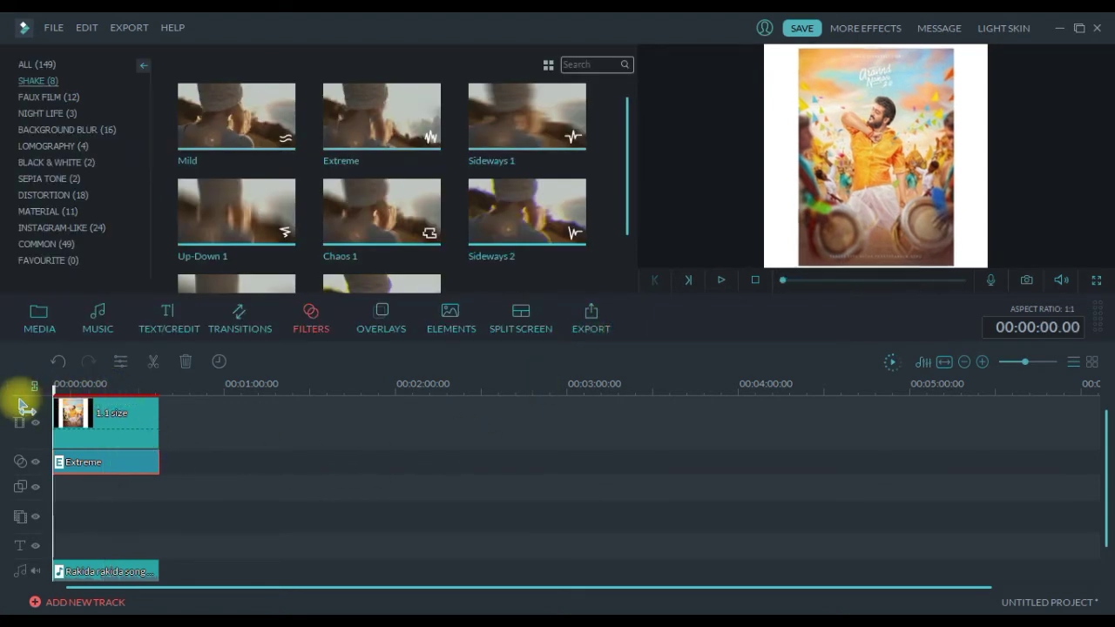
key(space)
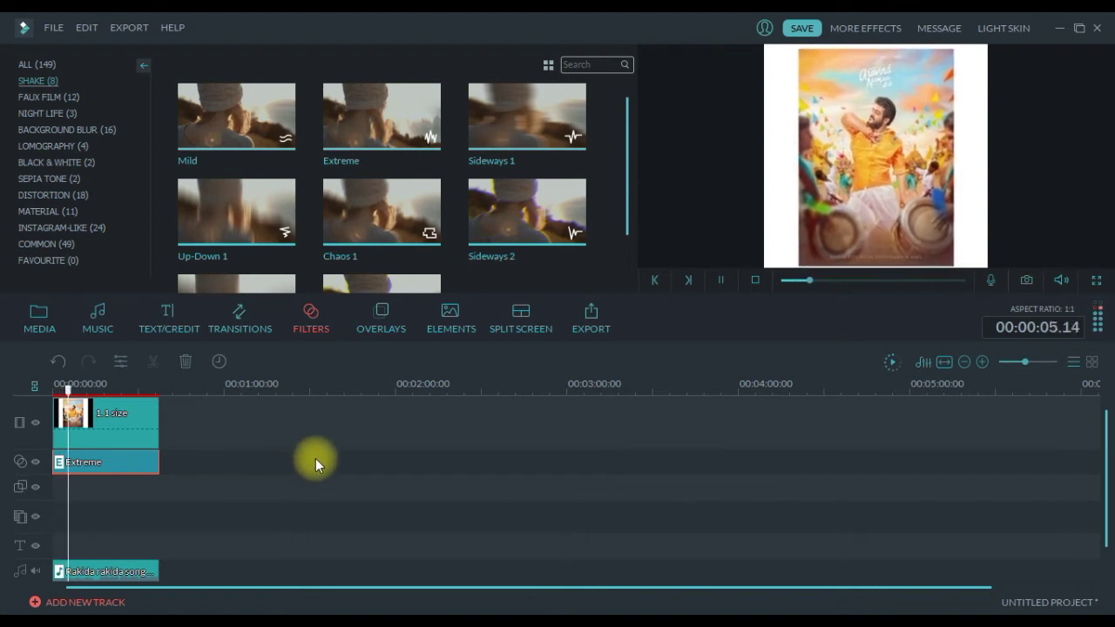
key(space)
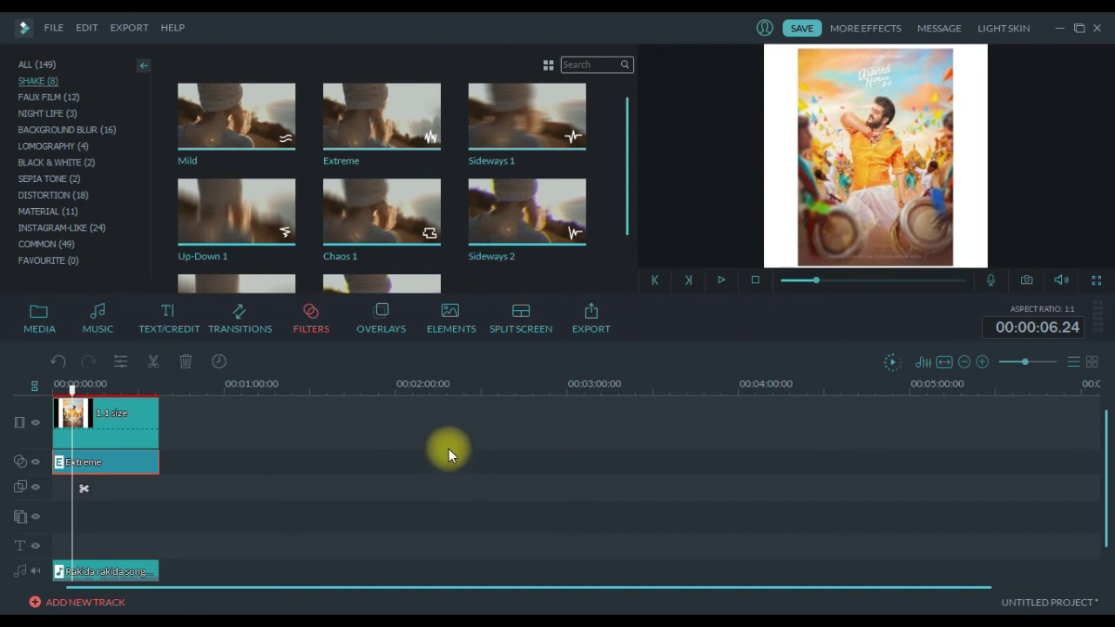
Replace the Extreme filter with the Chaos 1 shake filter, extended to the end of the image clip.
mouse_move(206, 165)
mouse_move(396, 241)
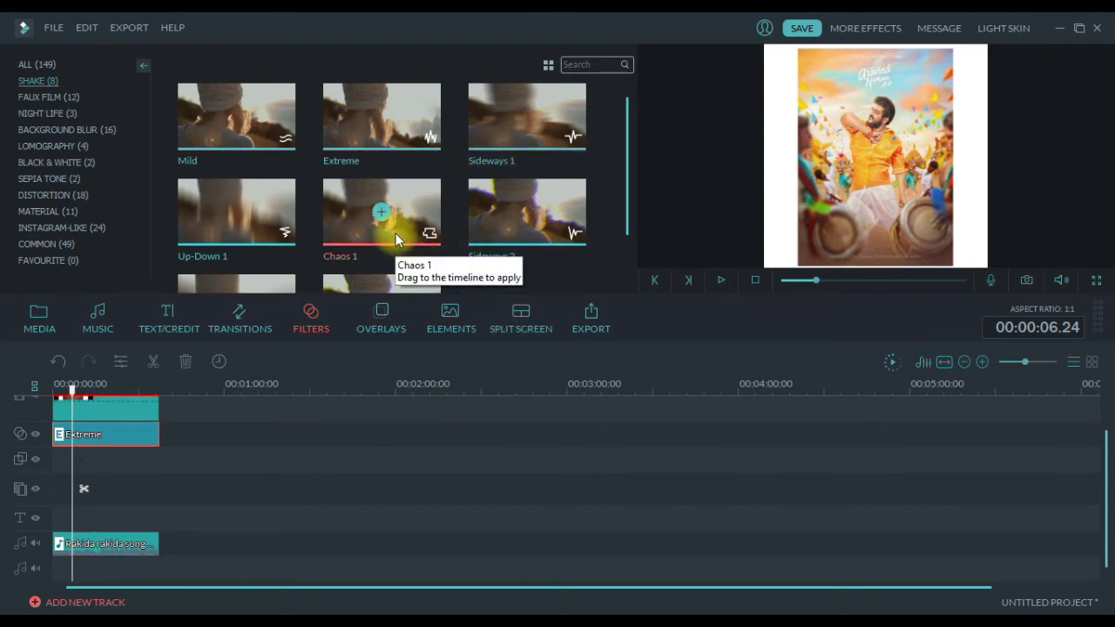
click(284, 421)
drag(229, 426, 174, 441)
click(138, 436)
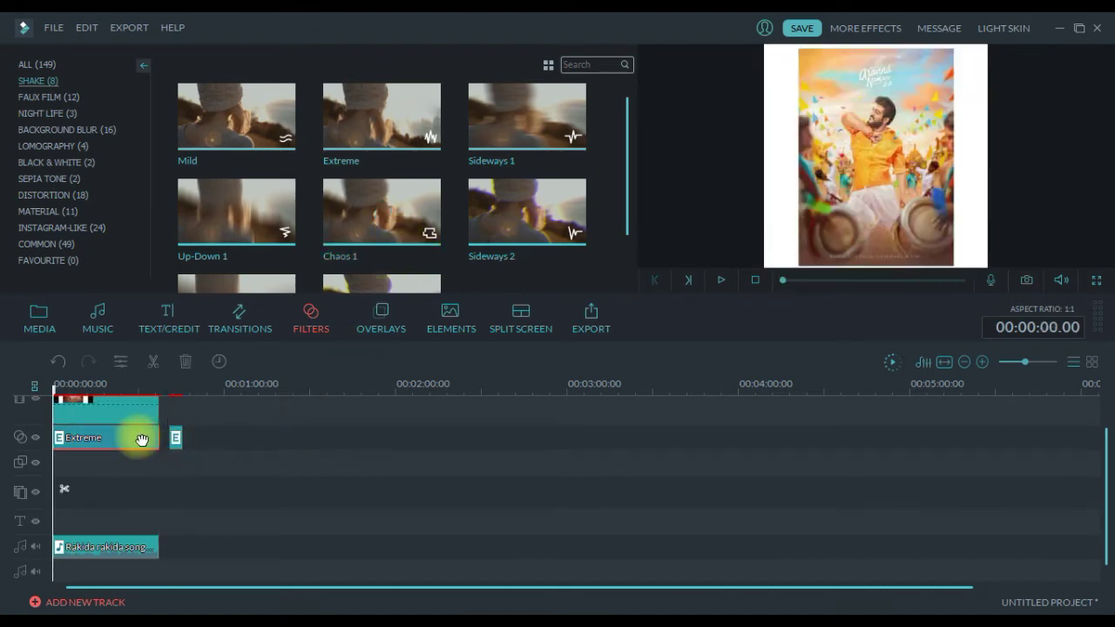
key(Delete)
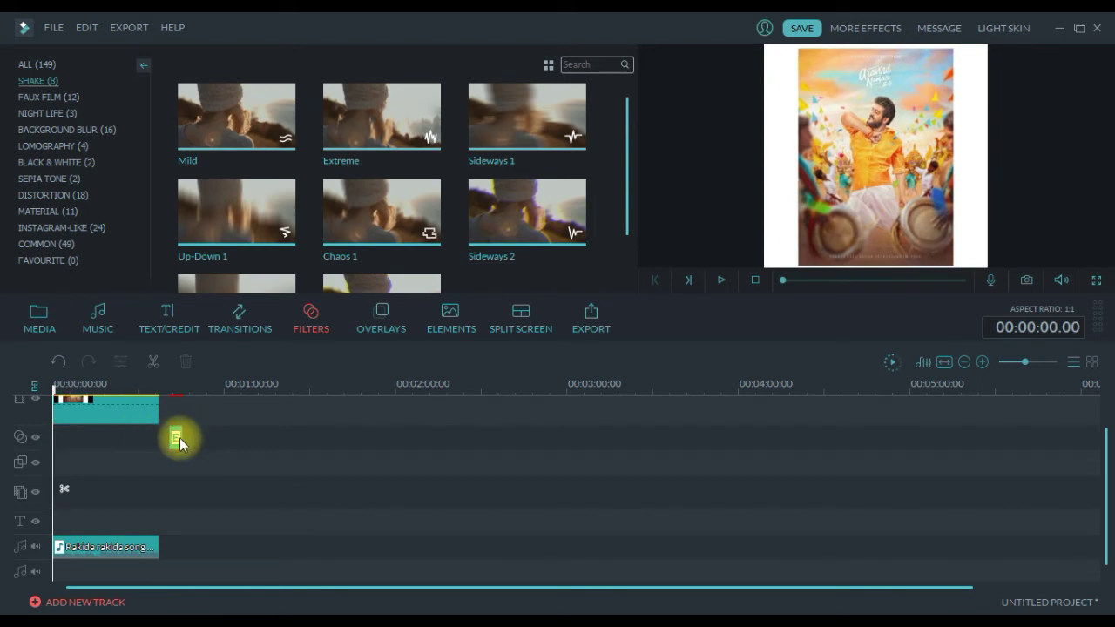
mouse_move(177, 438)
mouse_down()
mouse_move(135, 449)
mouse_move(55, 442)
mouse_move(160, 449)
mouse_up()
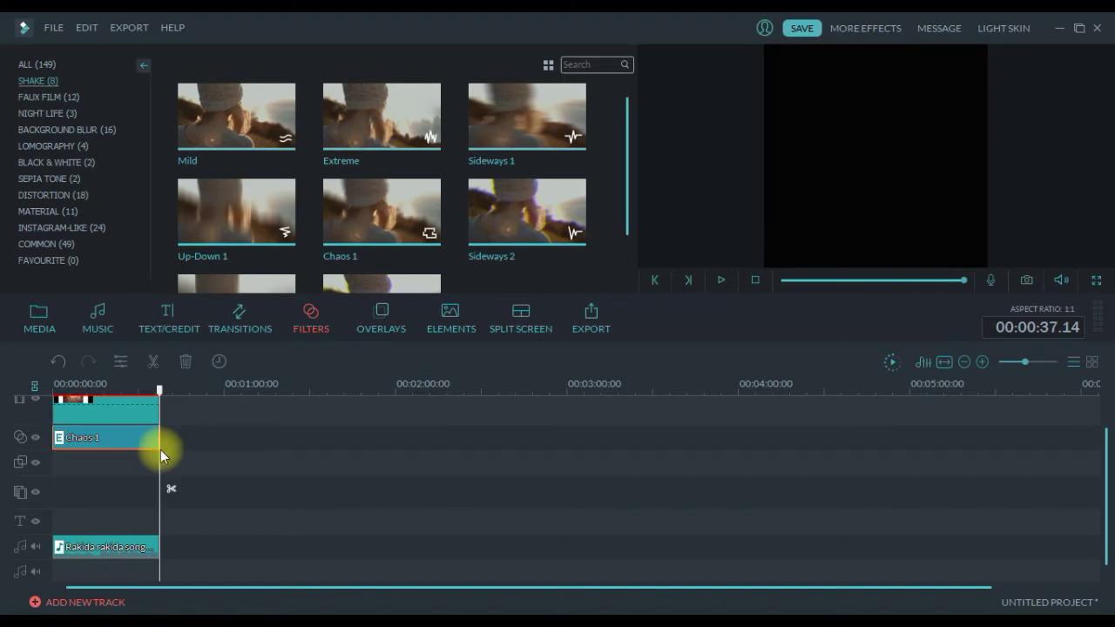
Play the Chaos 1 shake from the start and look over the filter's settings without changing them.
drag(161, 388, 20, 418)
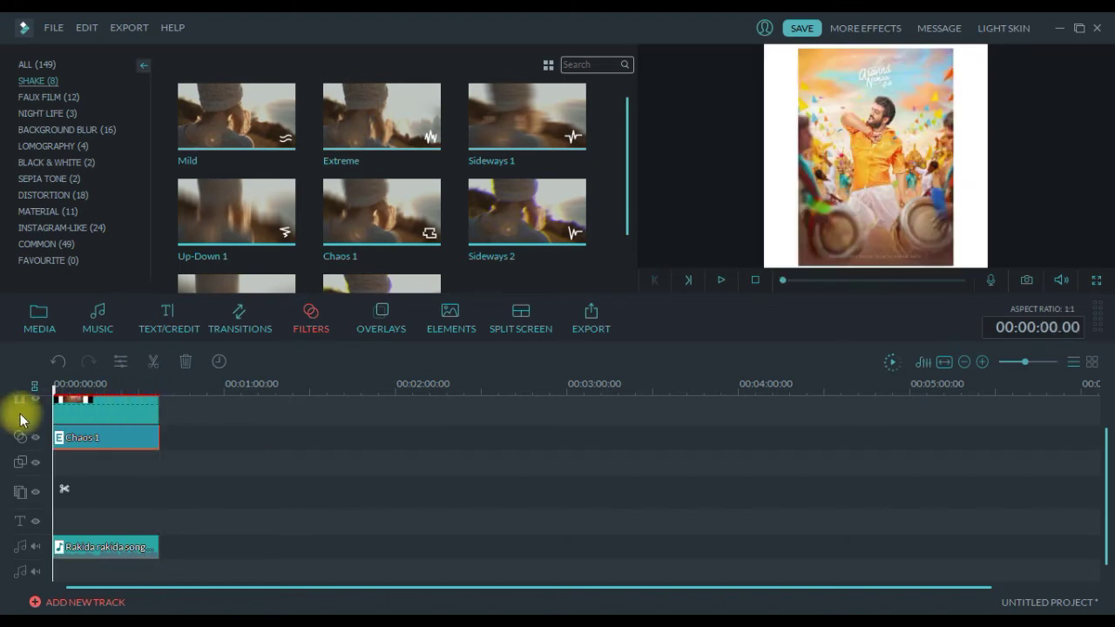
key(space)
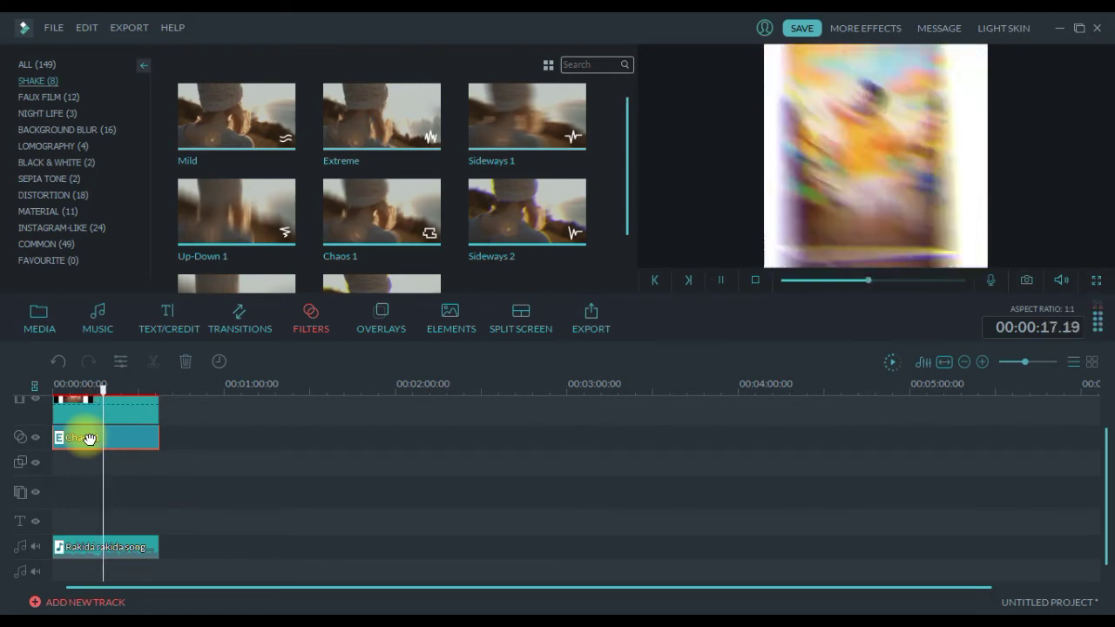
key(space)
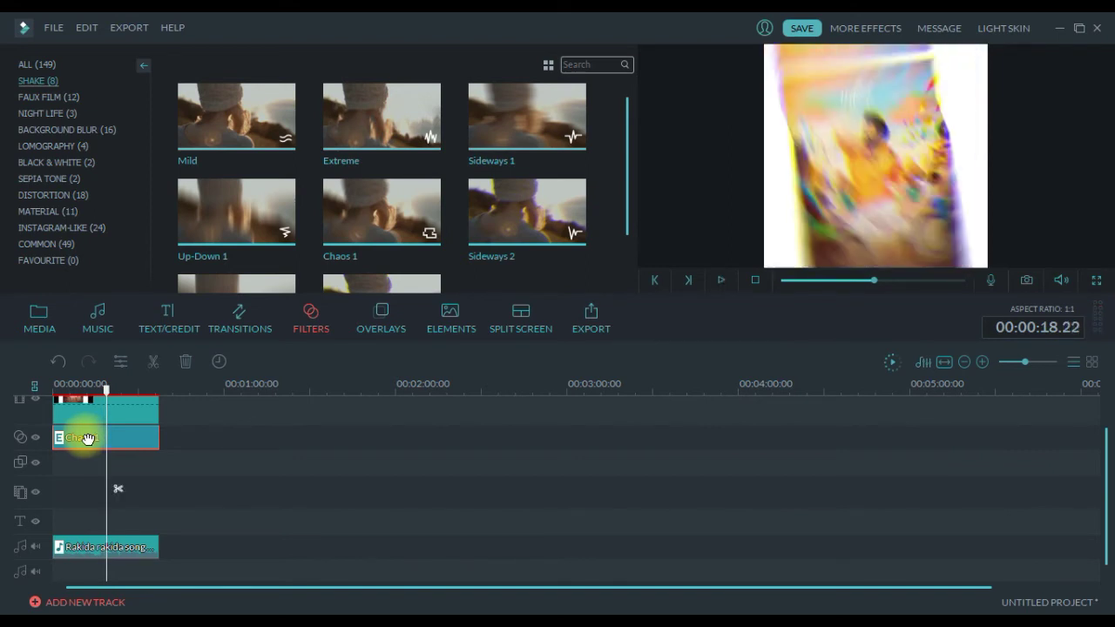
double_click(87, 438)
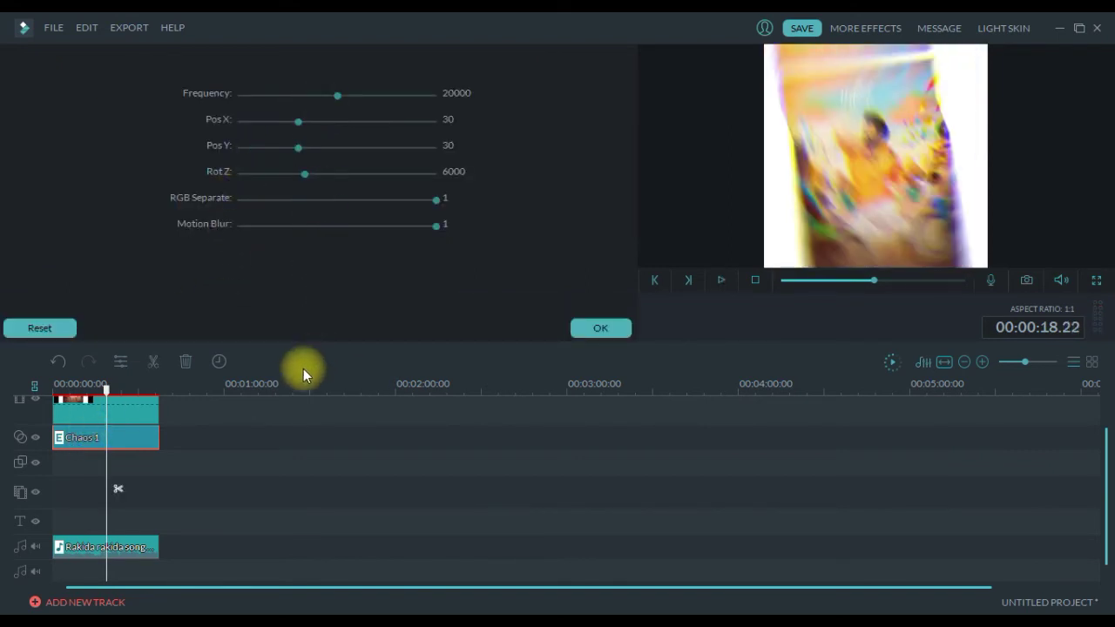
click(583, 331)
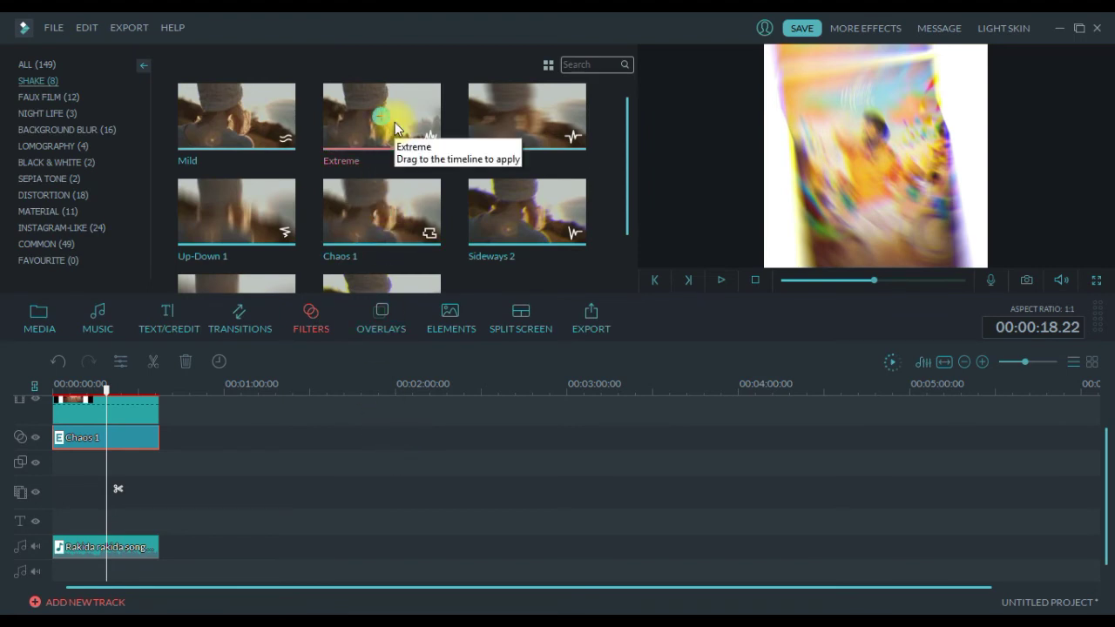
Replace the Chaos 1 filter with the Mild shake filter, extended over the whole image clip, and preview it.
drag(272, 207, 193, 440)
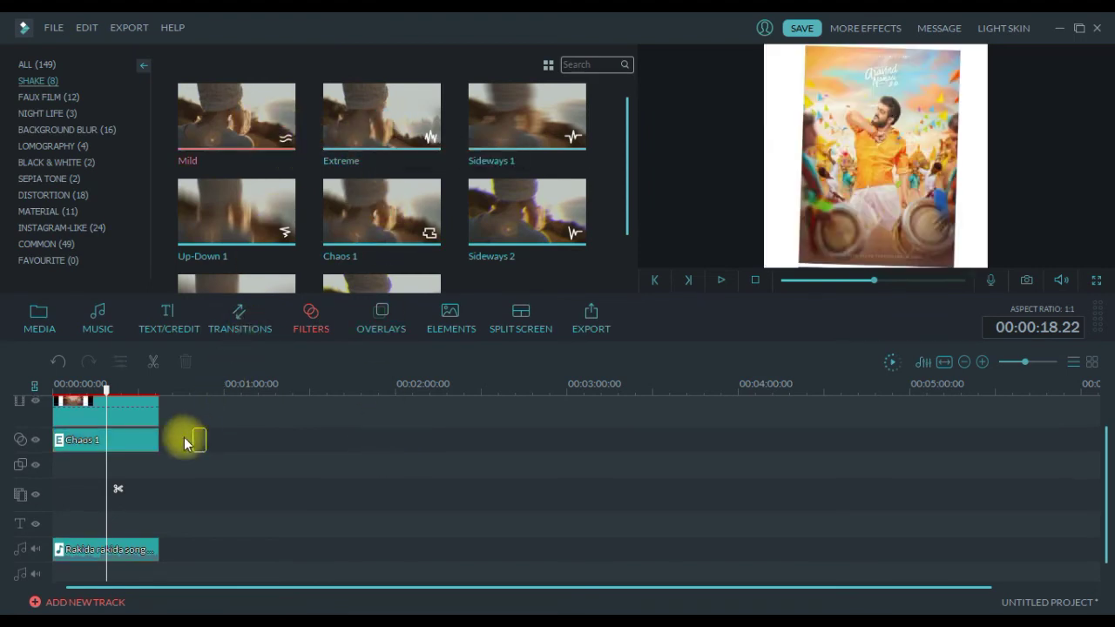
key(Delete)
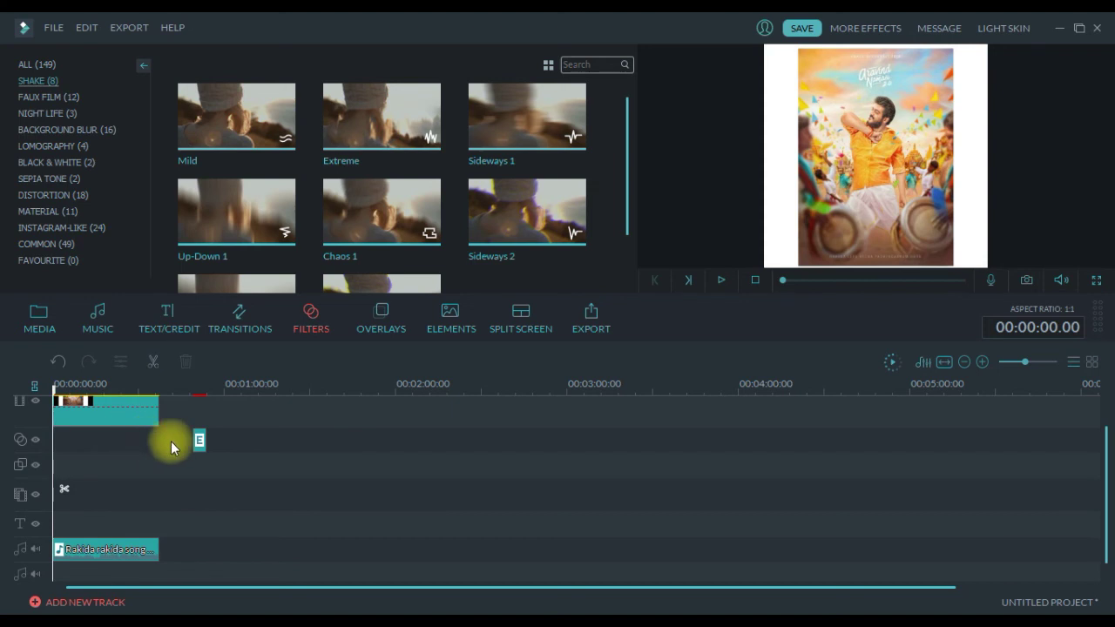
drag(202, 443, 160, 446)
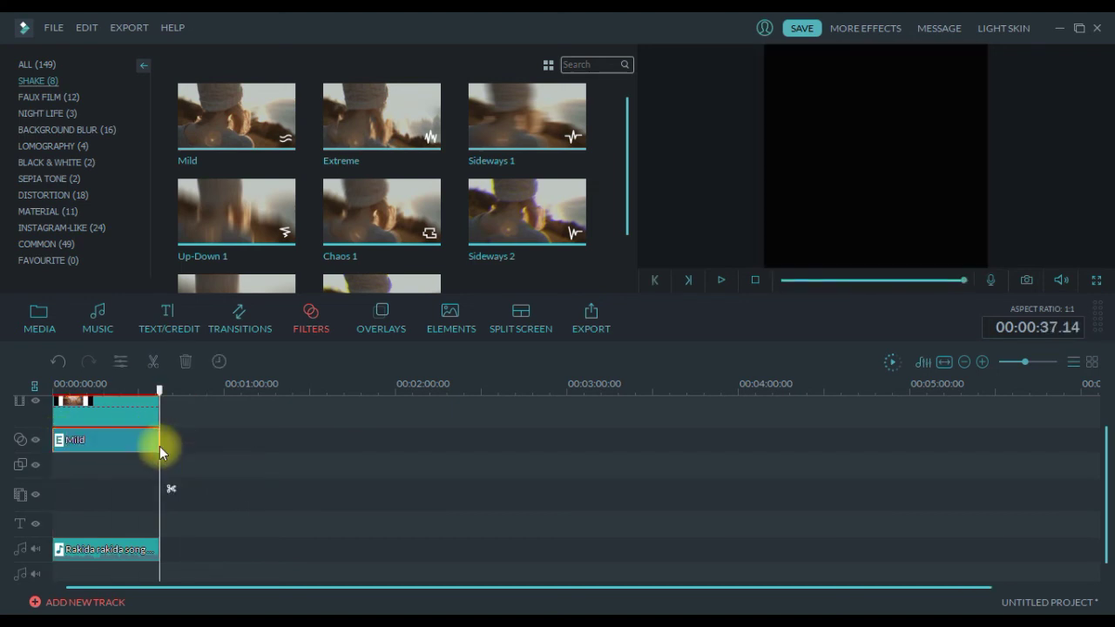
key(space)
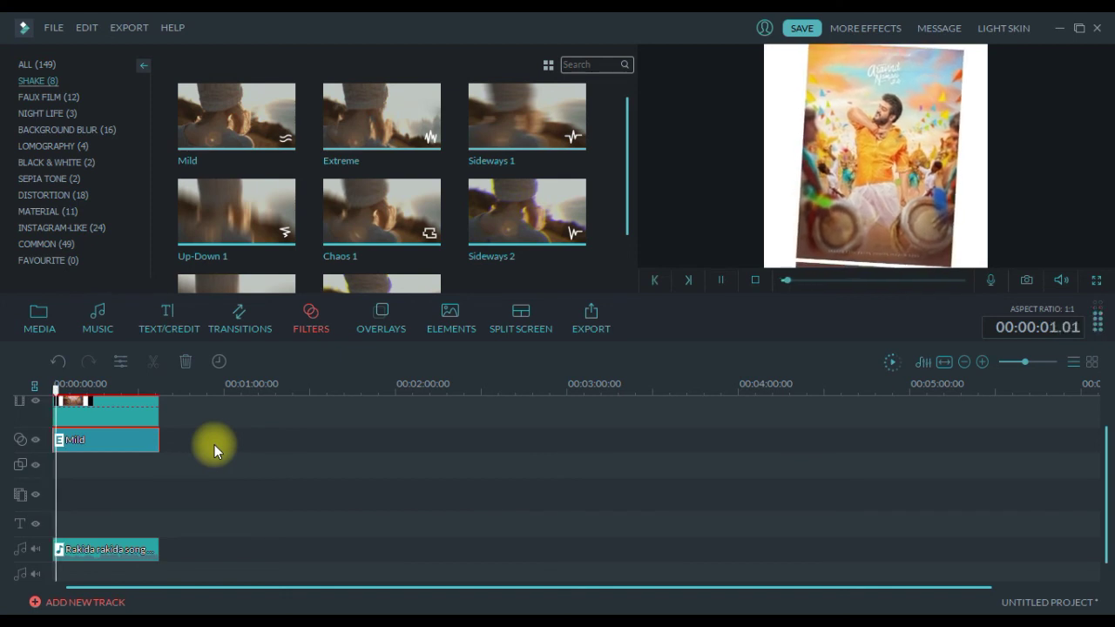